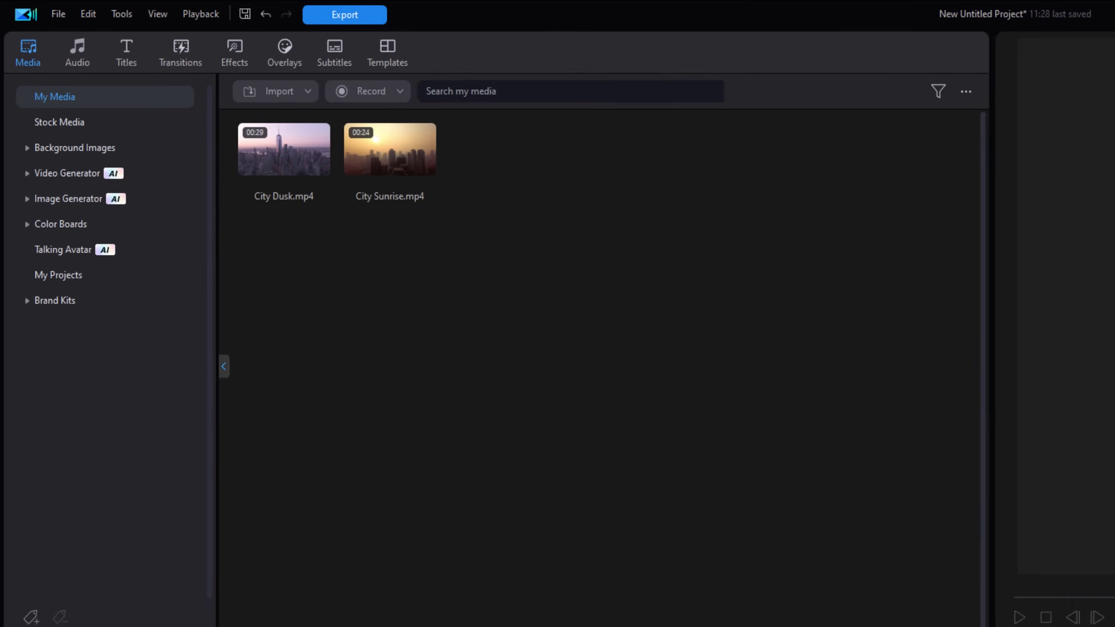
Place City Sunrise on video track 2 and set its overlay Position Y to 0.600.
left_click(422, 189)
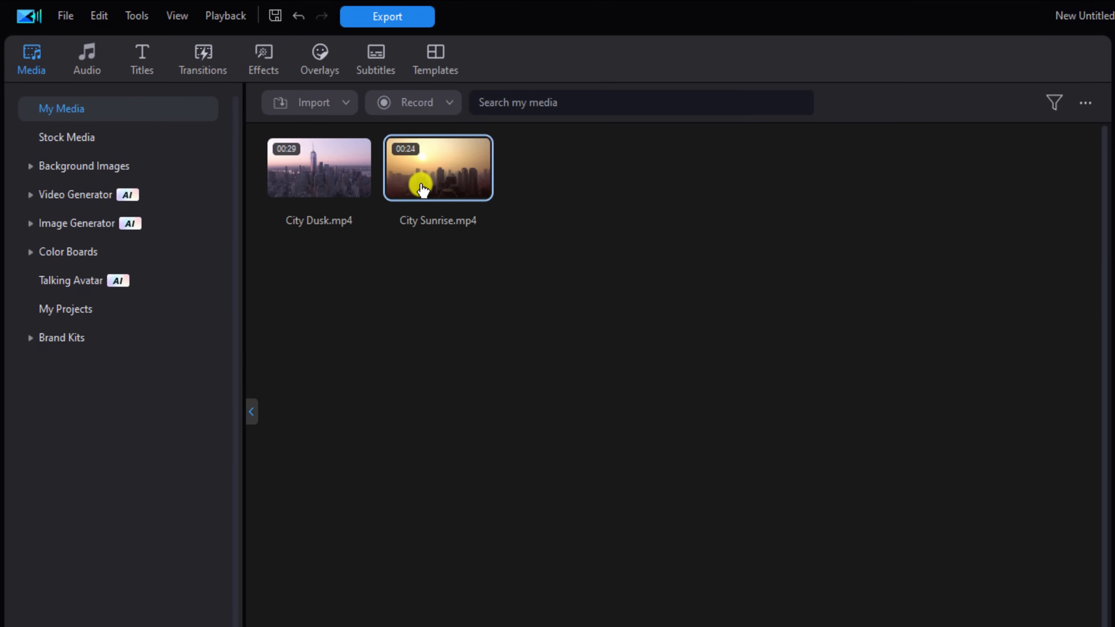
left_click_drag(422, 189, 115, 348)
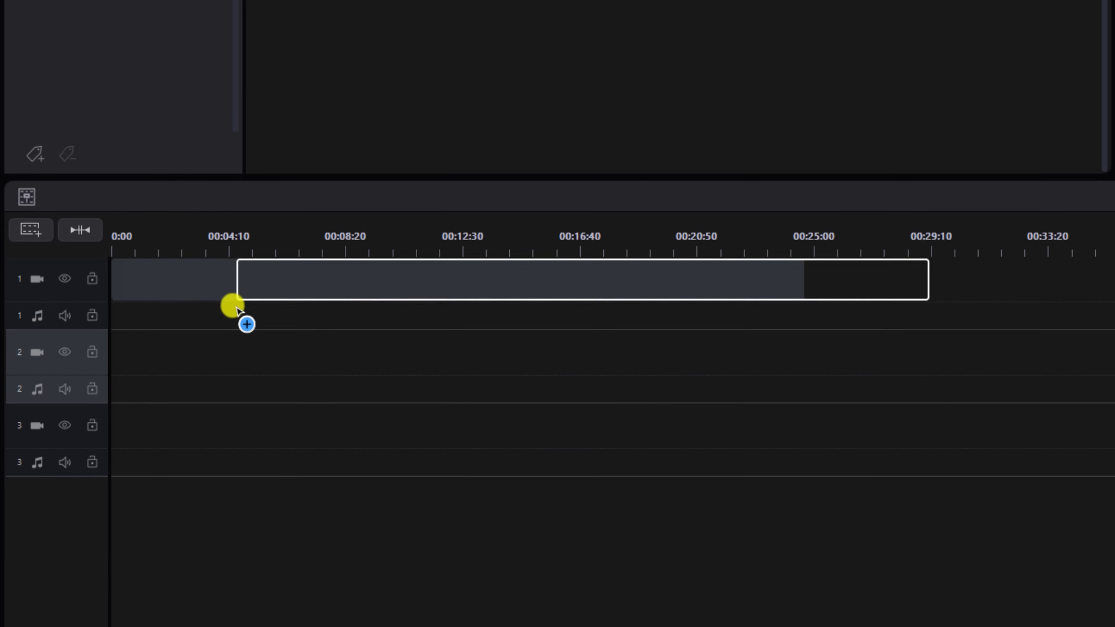
key("F2")
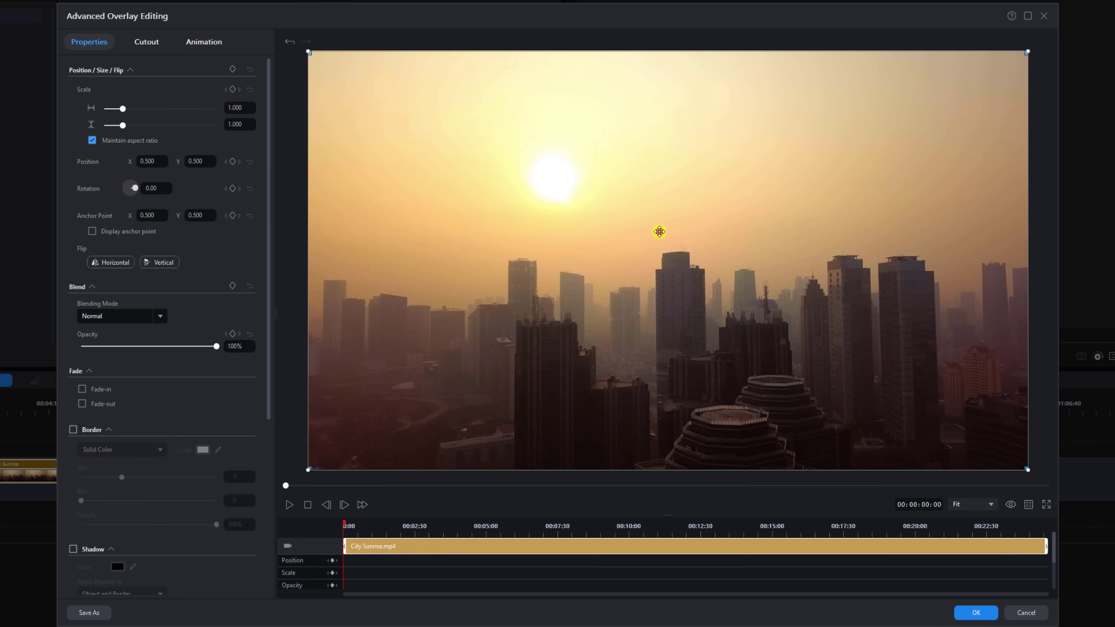
left_click_drag(660, 231, 666, 261)
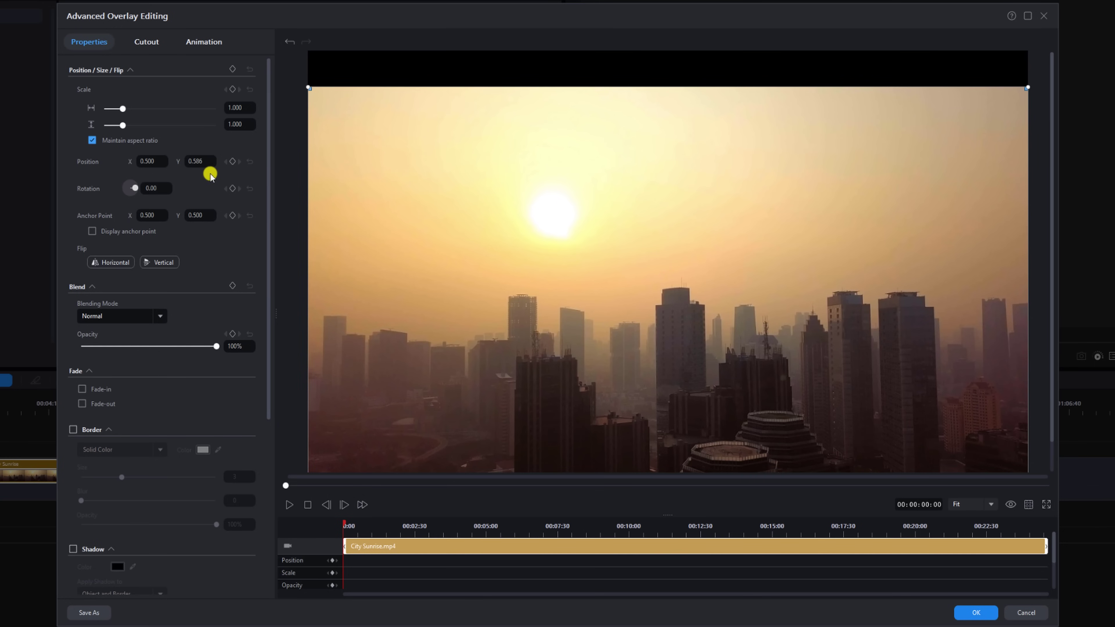
double_click(203, 161)
type("0.6")
key("Return")
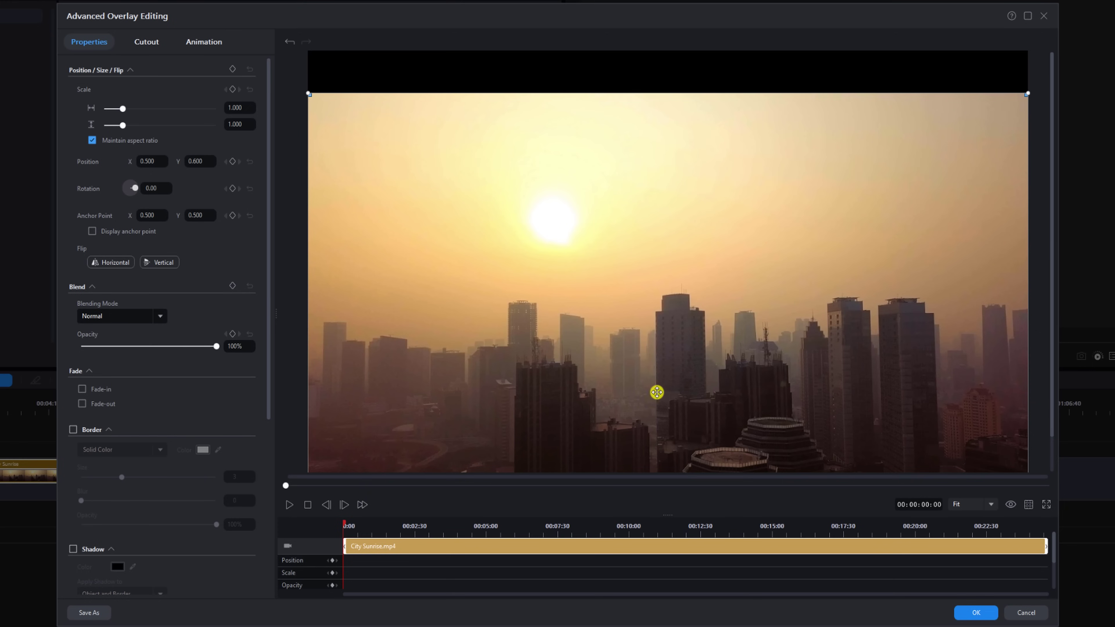
left_click(971, 613)
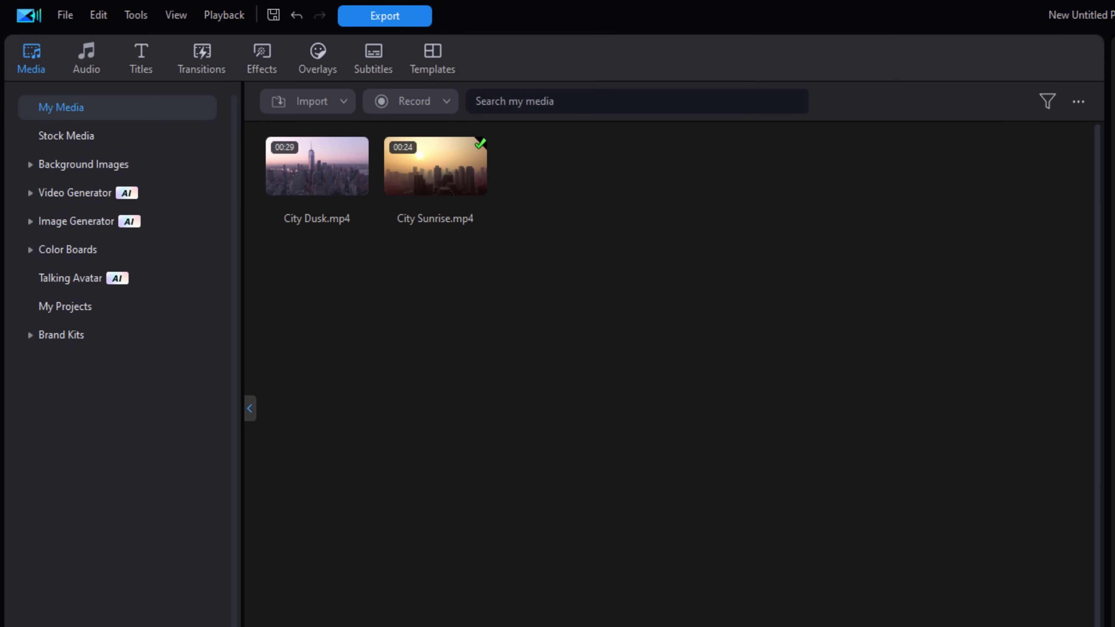
Select the City Dusk clip in the media library.
left_click(330, 166)
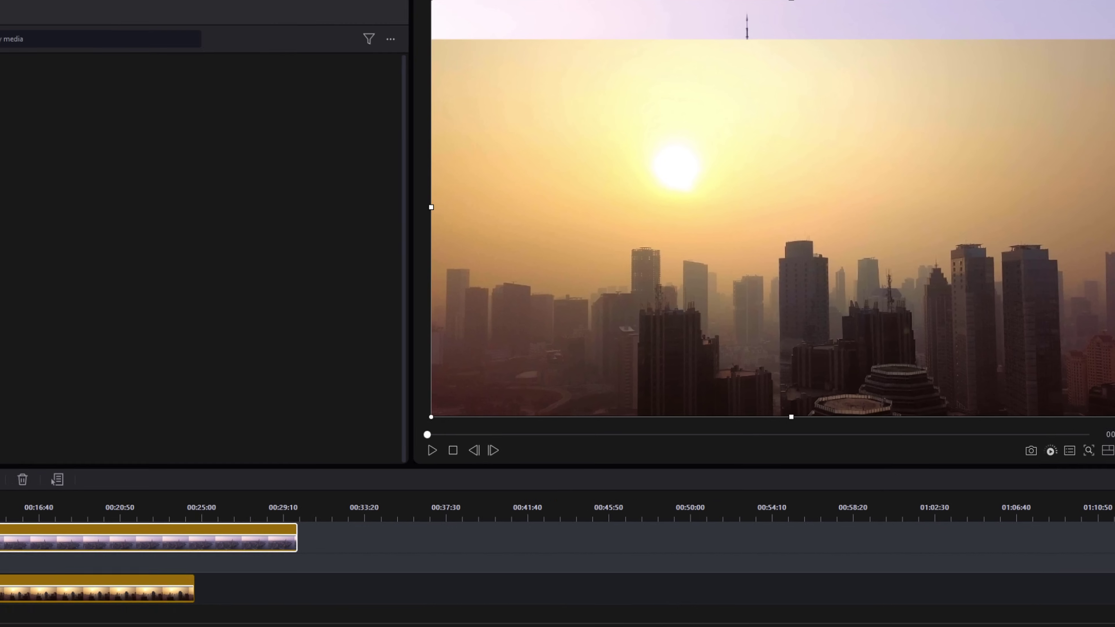
Flip the City Dusk overlay horizontally and vertically so its skyline is upside down.
key("F2")
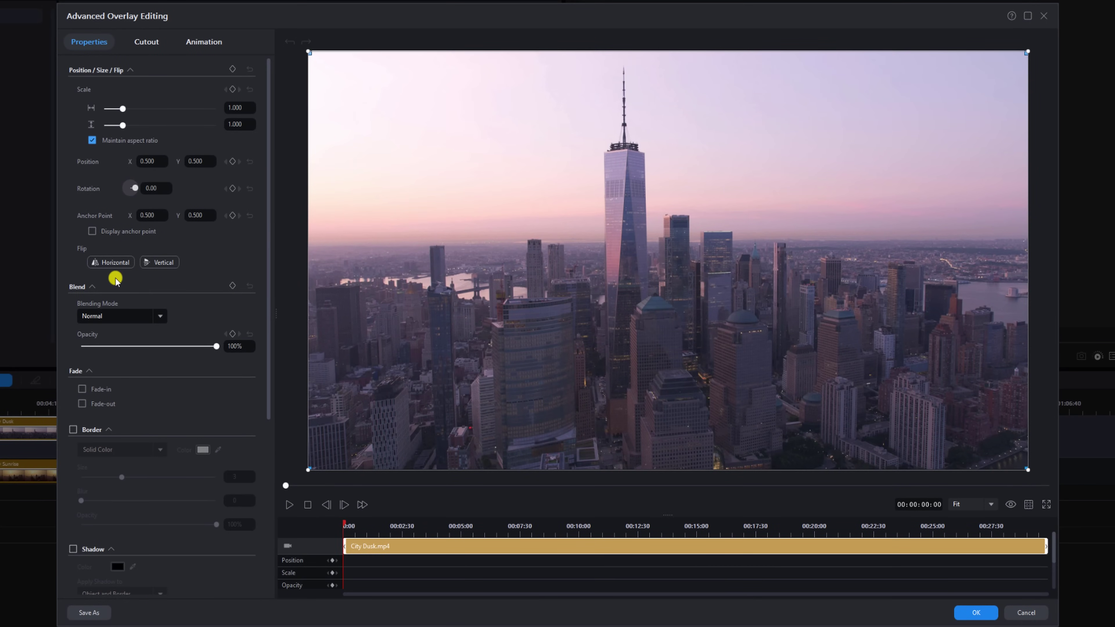
left_click(116, 264)
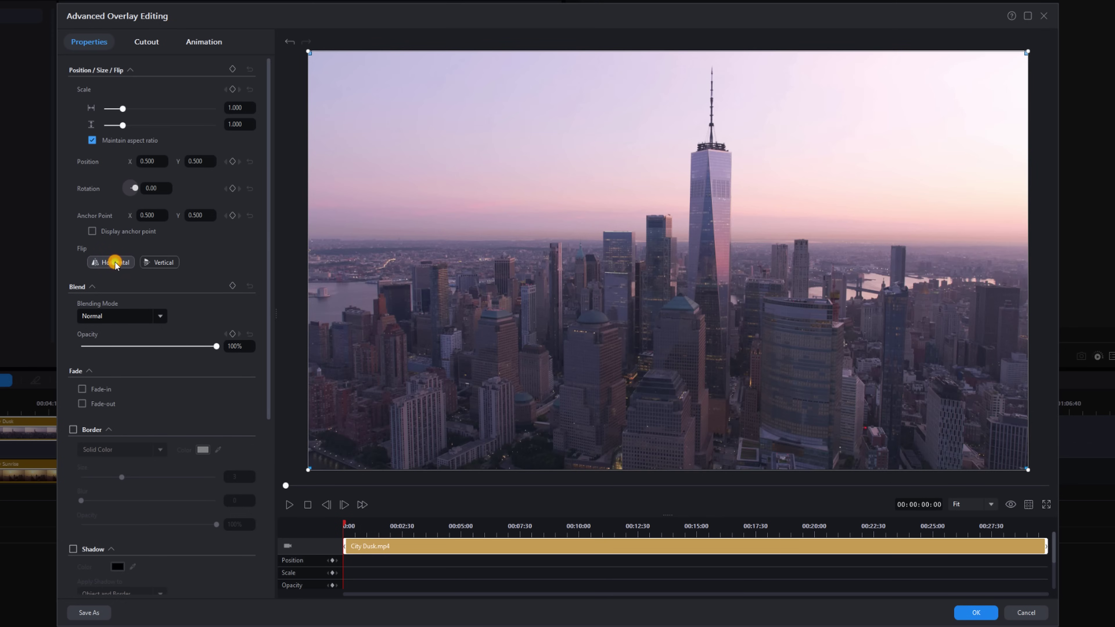
left_click(160, 264)
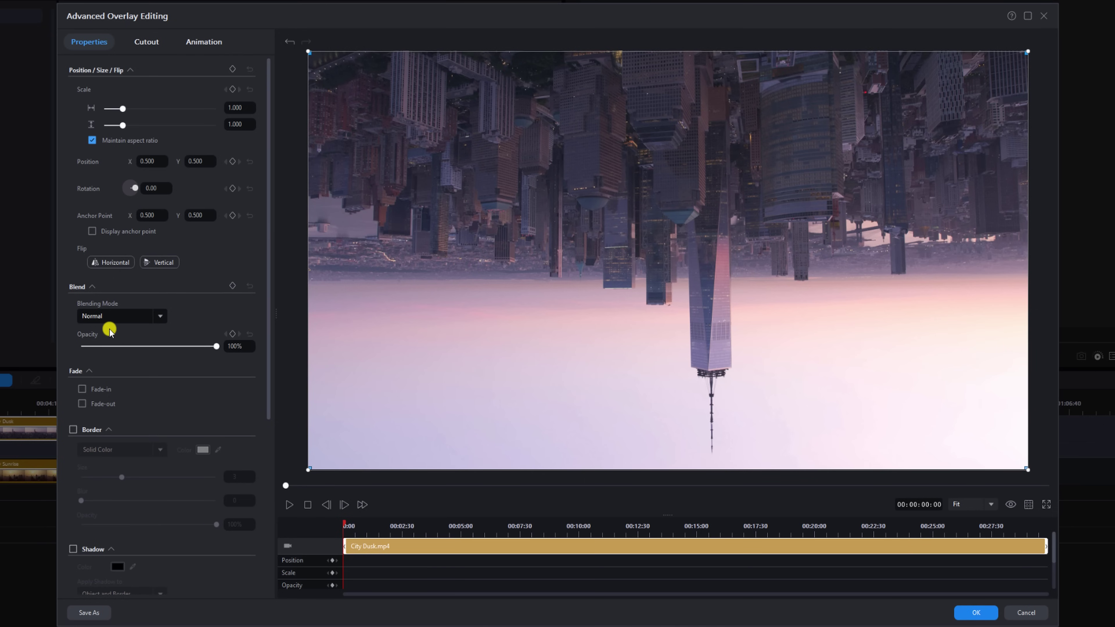
Move the City Dusk overlay up to Position Y 0.177, keeping opacity at full.
left_click_drag(216, 347, 175, 347)
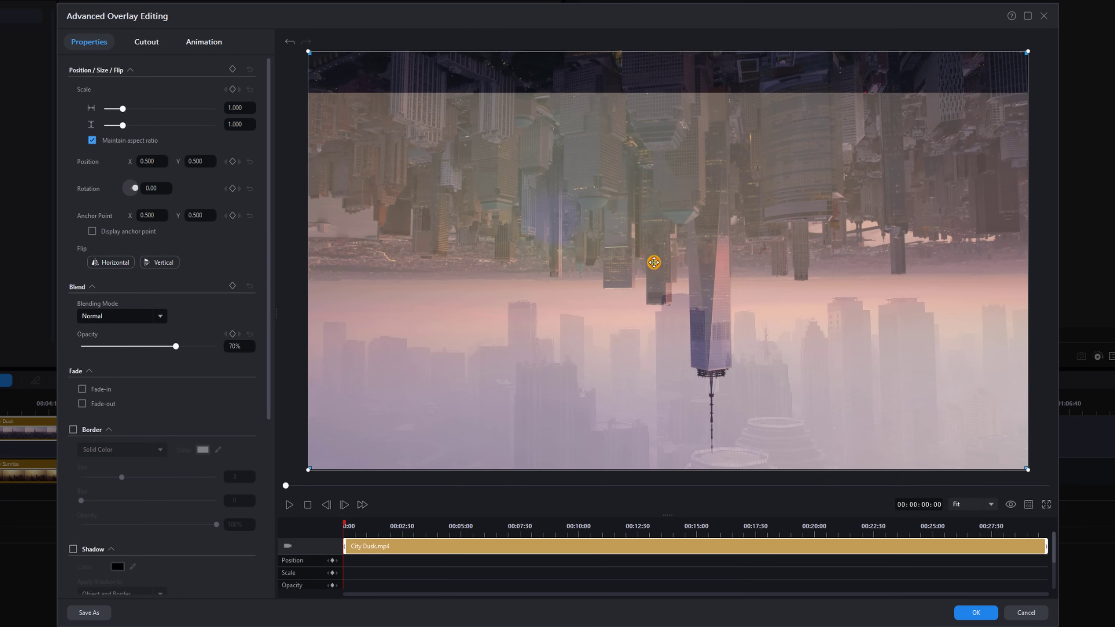
left_click_drag(653, 262, 655, 174)
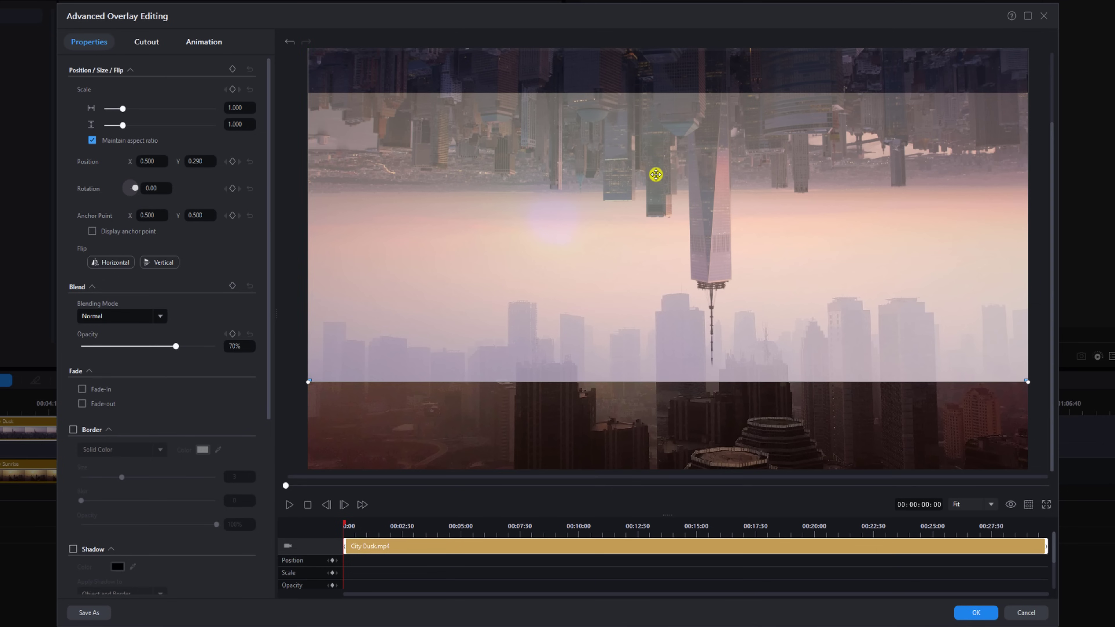
left_click(204, 164)
type("0.177")
key("Return")
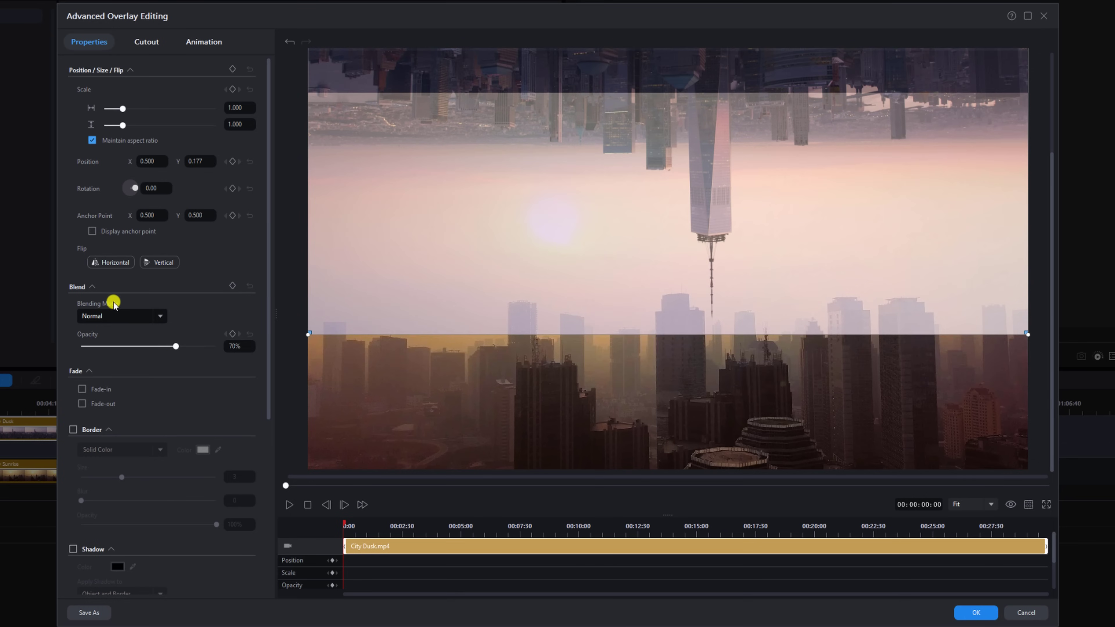
left_click_drag(175, 346, 237, 349)
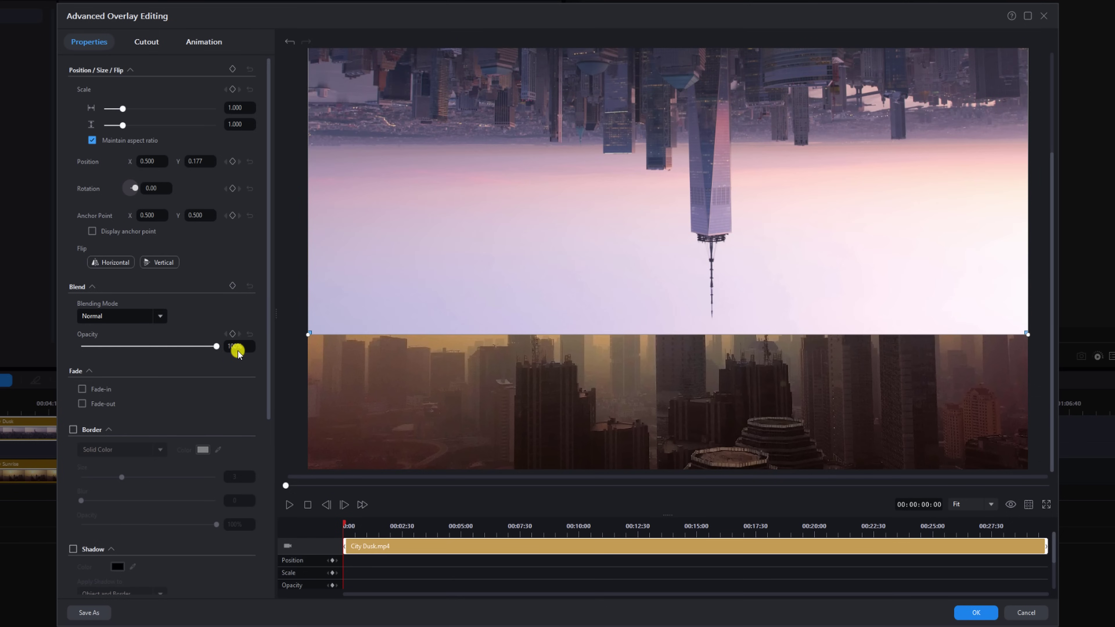
left_click(967, 611)
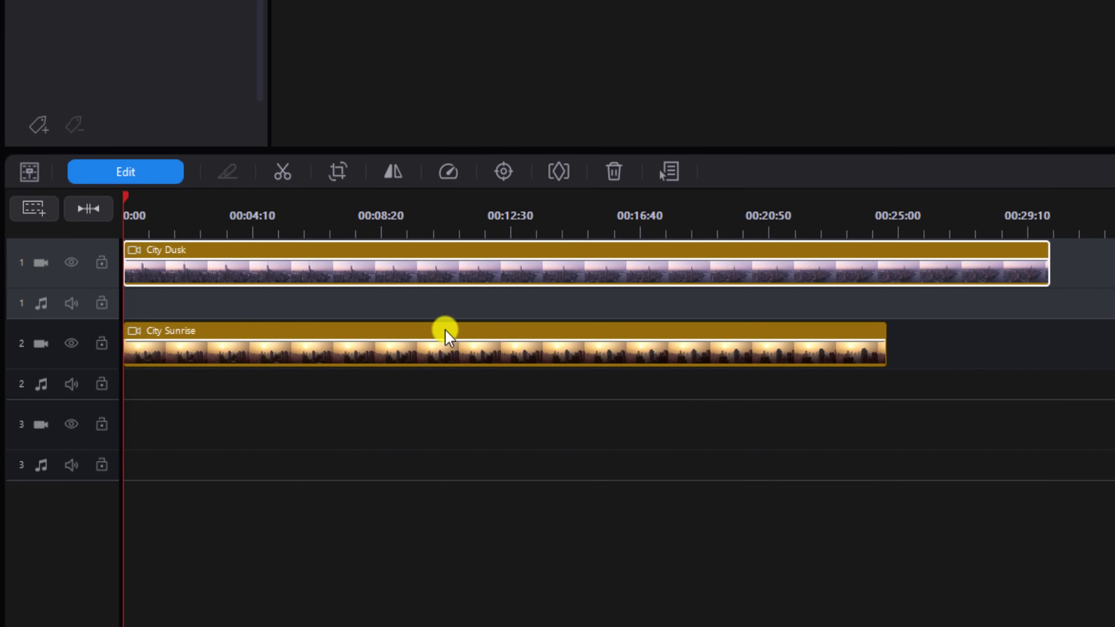
Open the Mask settings for the City Sunrise clip on the timeline.
left_click(445, 330)
left_click(142, 172)
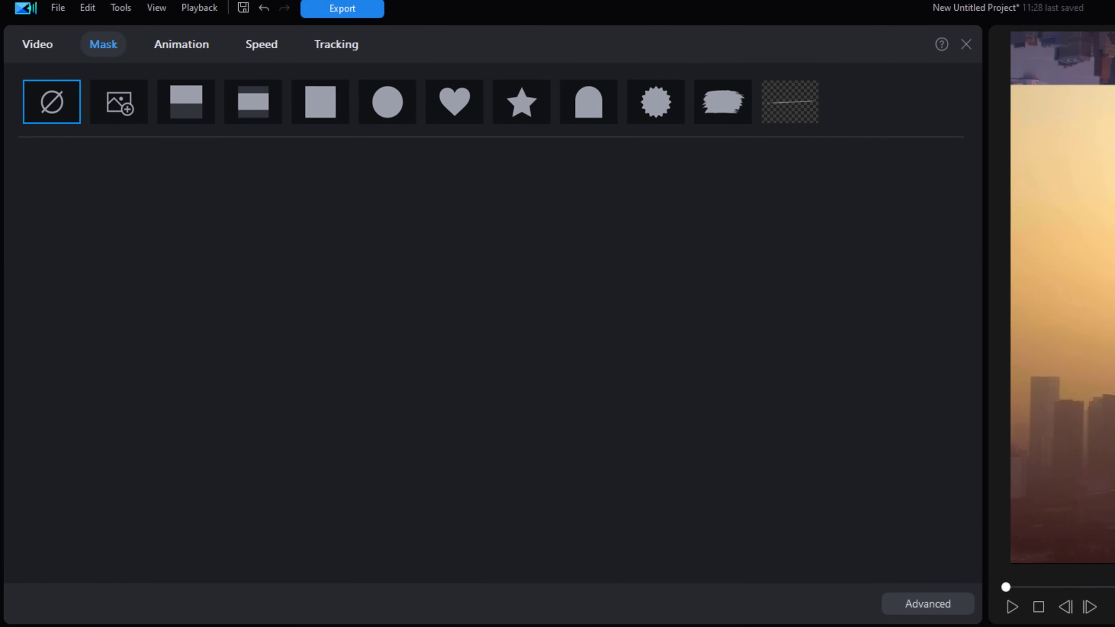
left_click(98, 48)
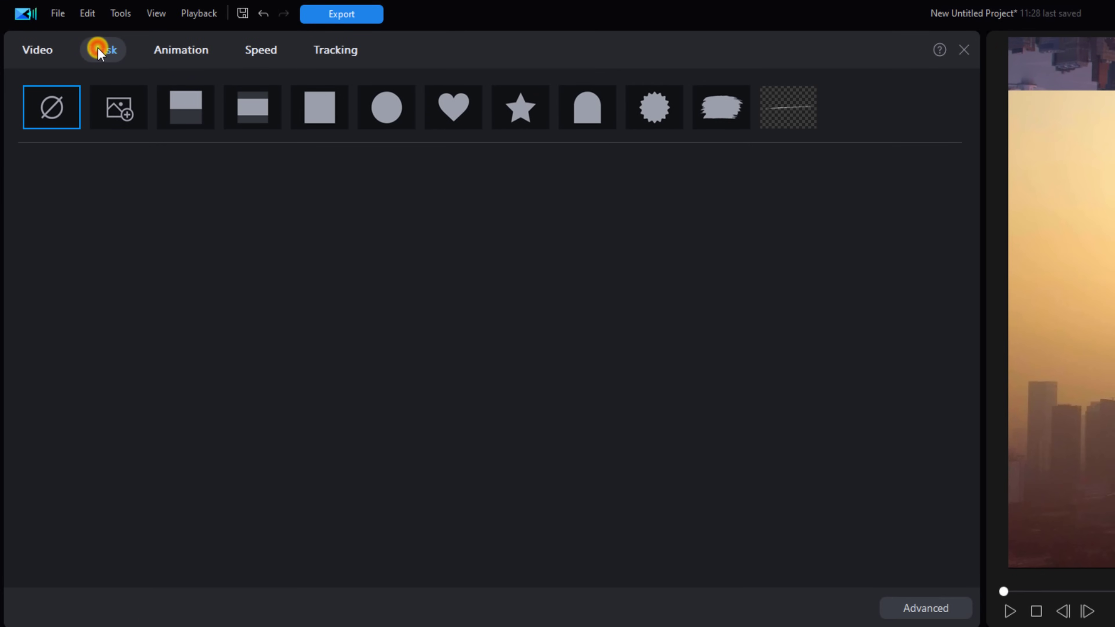
In Advanced Mask Editing, apply an inverted horizontal split mask to City Sunrise and position its seam.
left_click(923, 612)
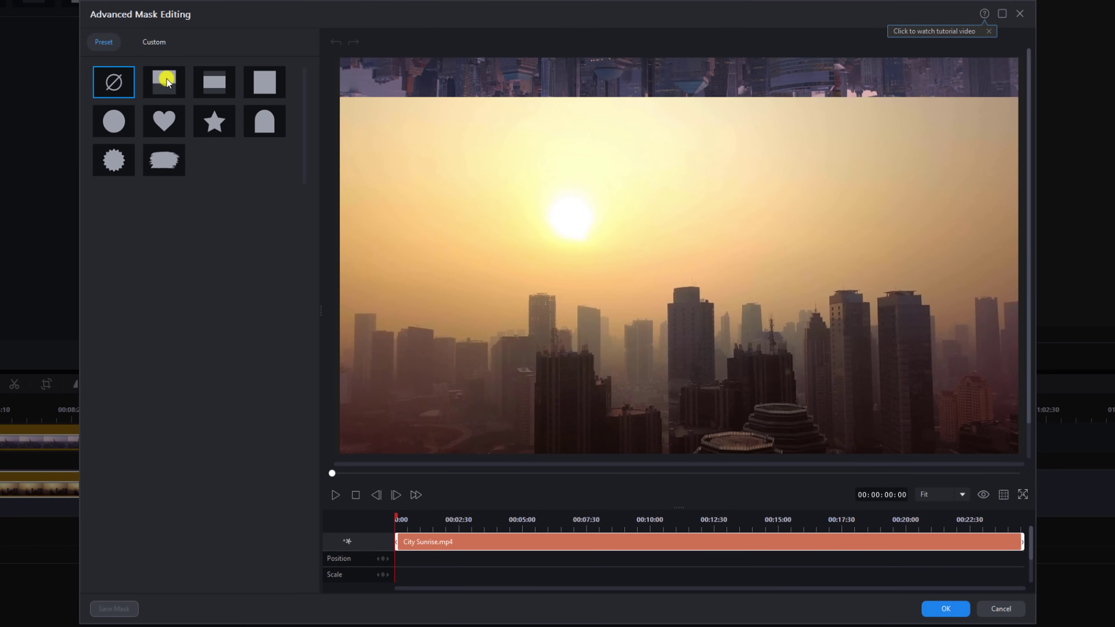
left_click(166, 78)
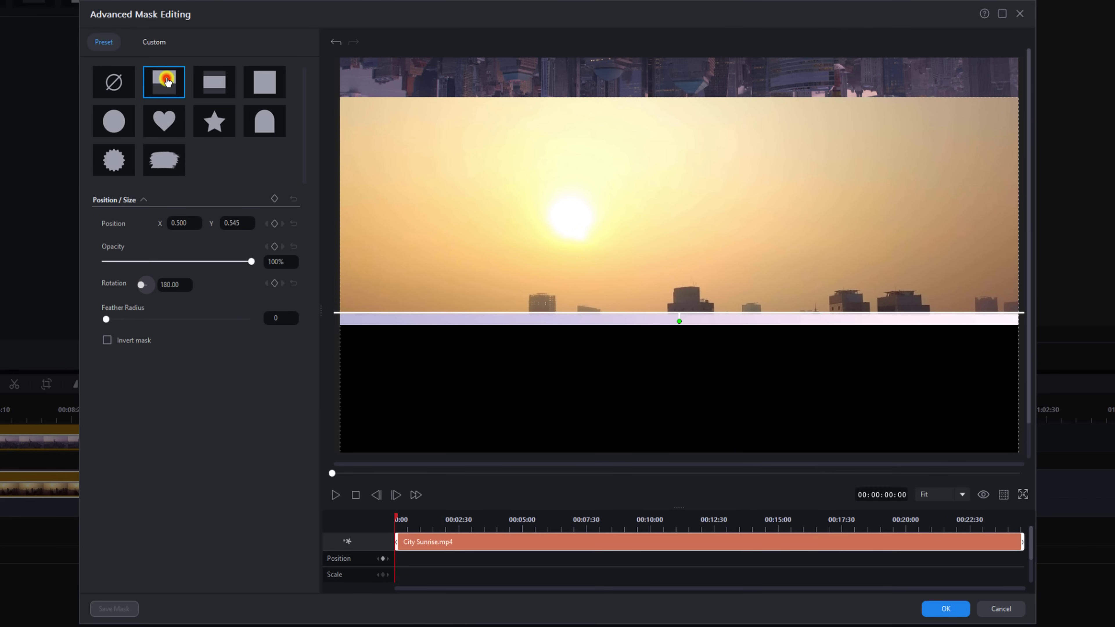
left_click(108, 340)
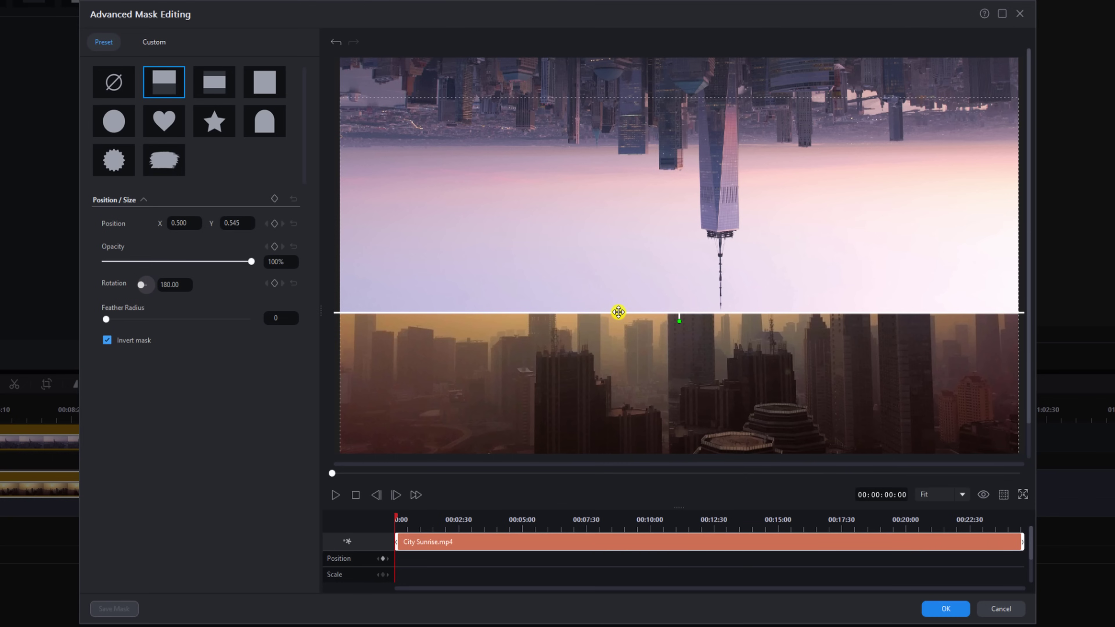
mouse_move(618, 312)
left_mouse_down()
mouse_move(622, 248)
mouse_move(631, 316)
left_mouse_up()
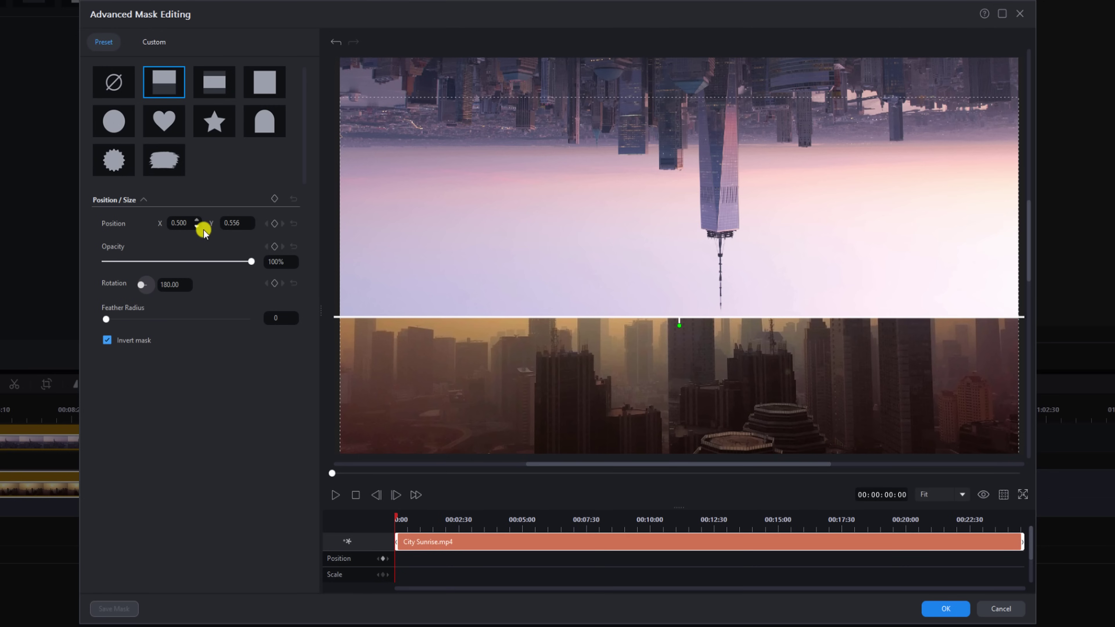
double_click(241, 222)
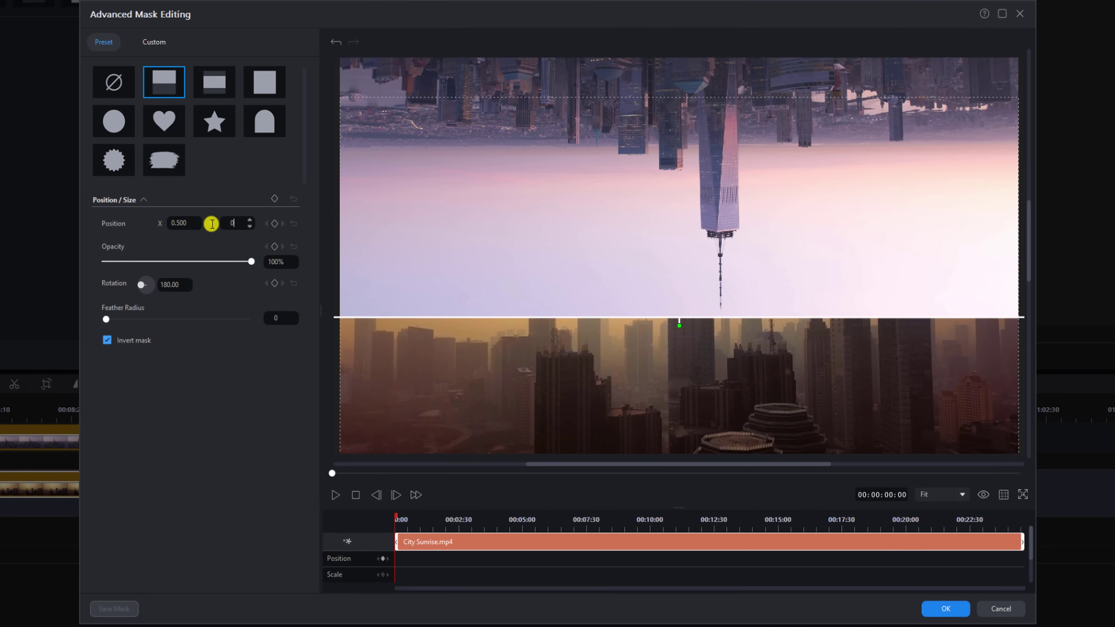
Set the mask seam to Y 0.349 with feather radius 10 and apply it.
key("Return")
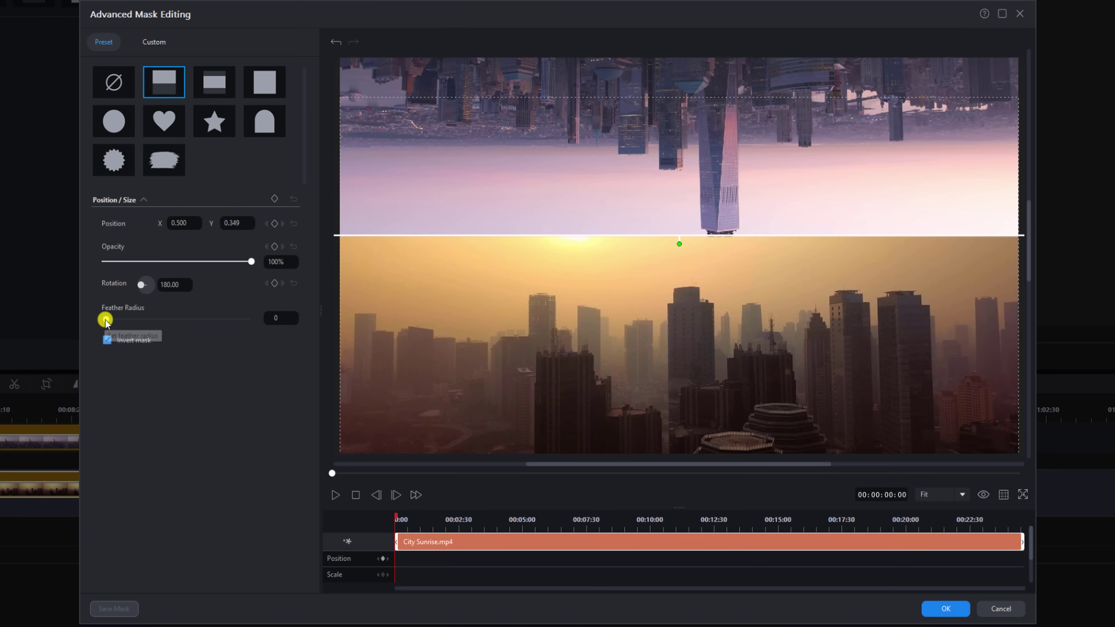
left_click_drag(105, 321, 117, 322)
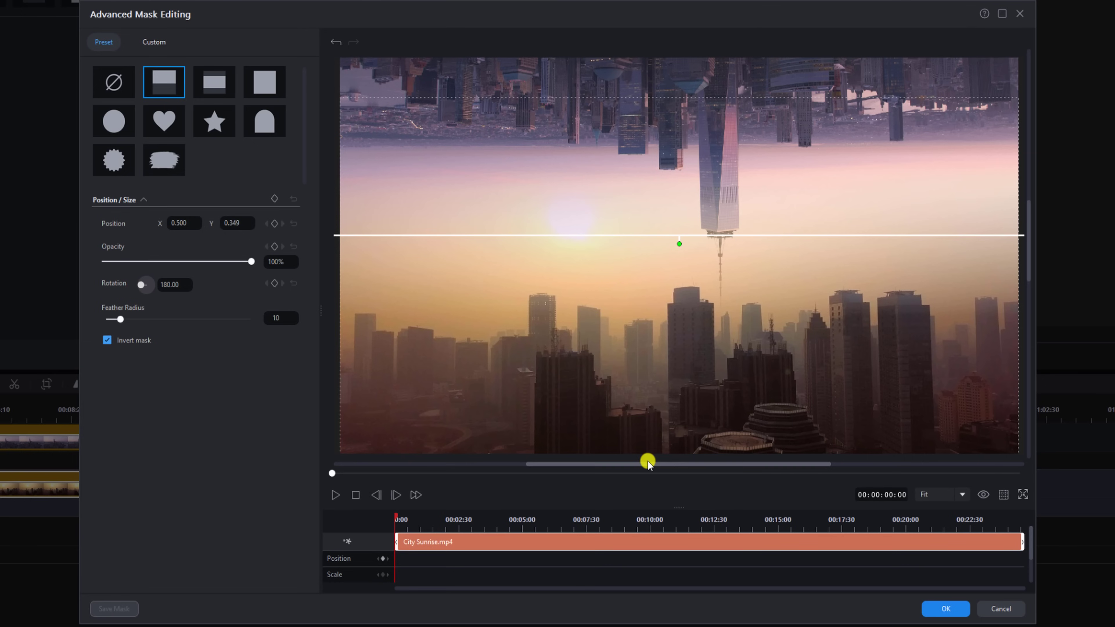
left_click(941, 608)
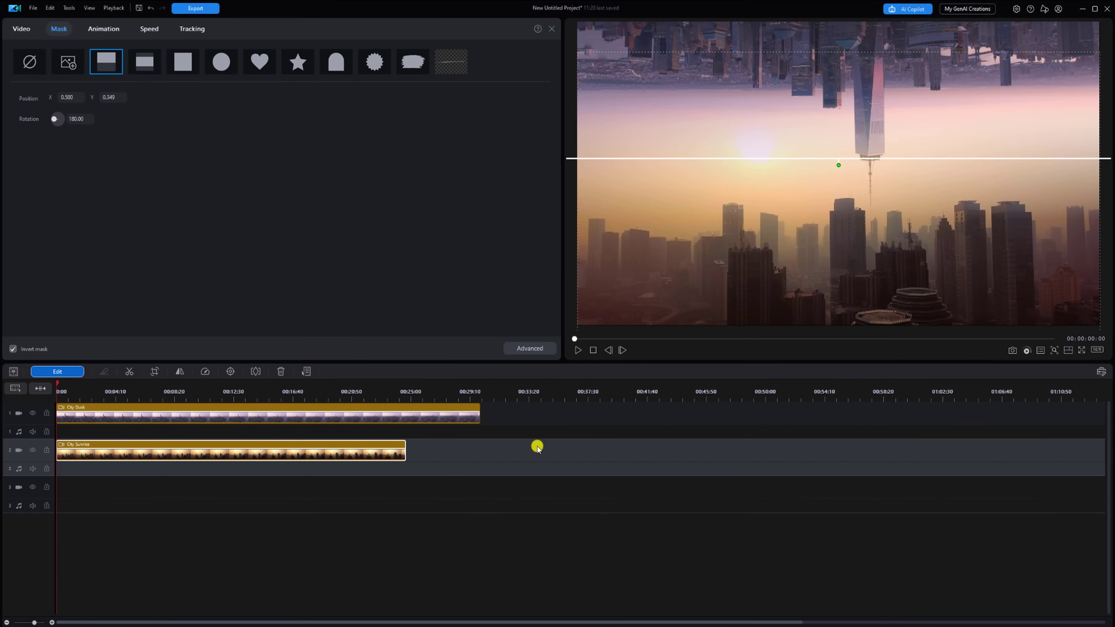
Deselect the clip and play the finished mirrored-skyline composite in the preview.
left_click(537, 447)
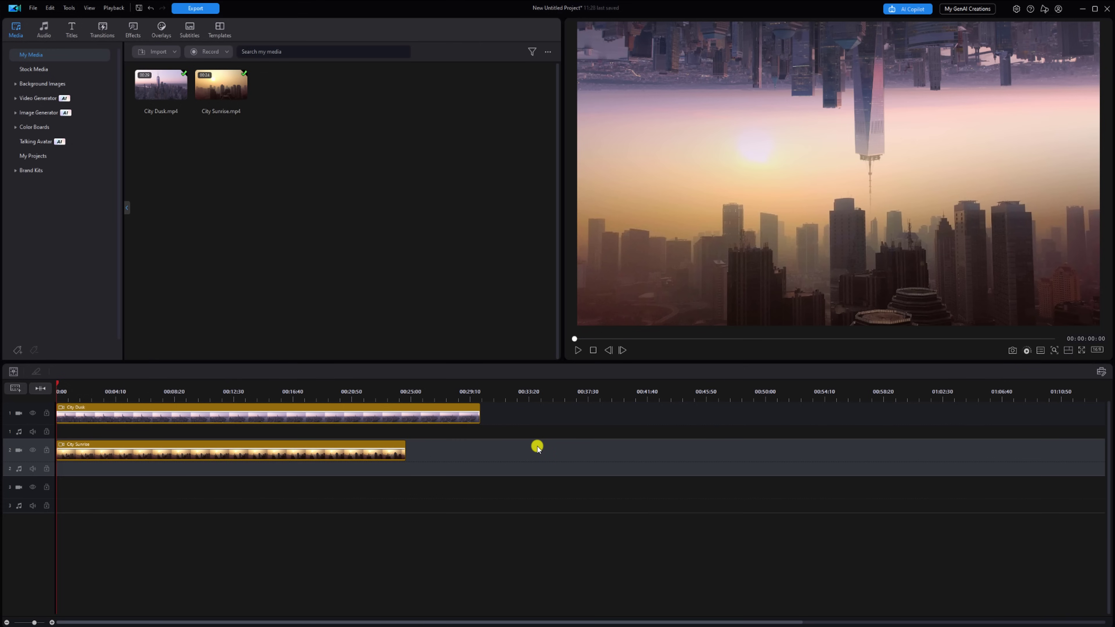
left_click(577, 350)
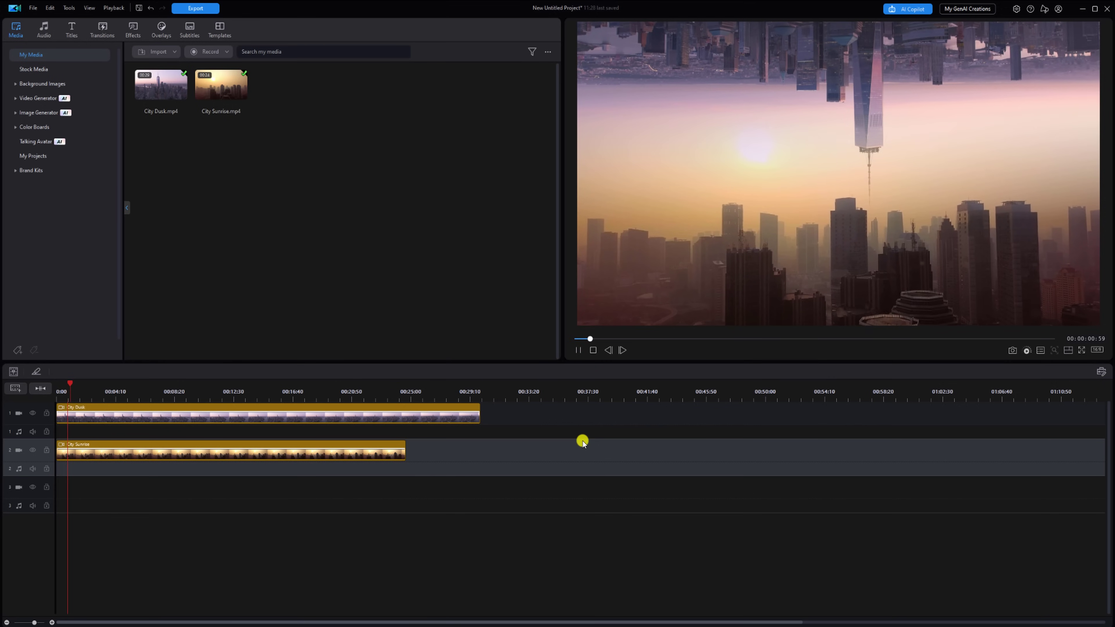